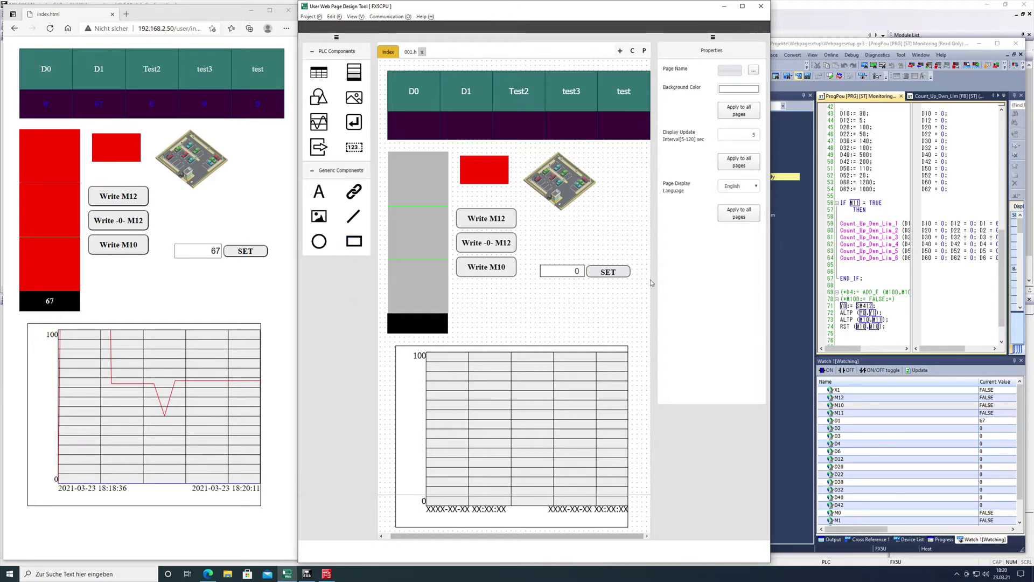
# Delete the old SET numeric input and drop a new 123 numeric input onto the page
pyautogui.click(607, 271)
pyautogui.rightClick(607, 272)
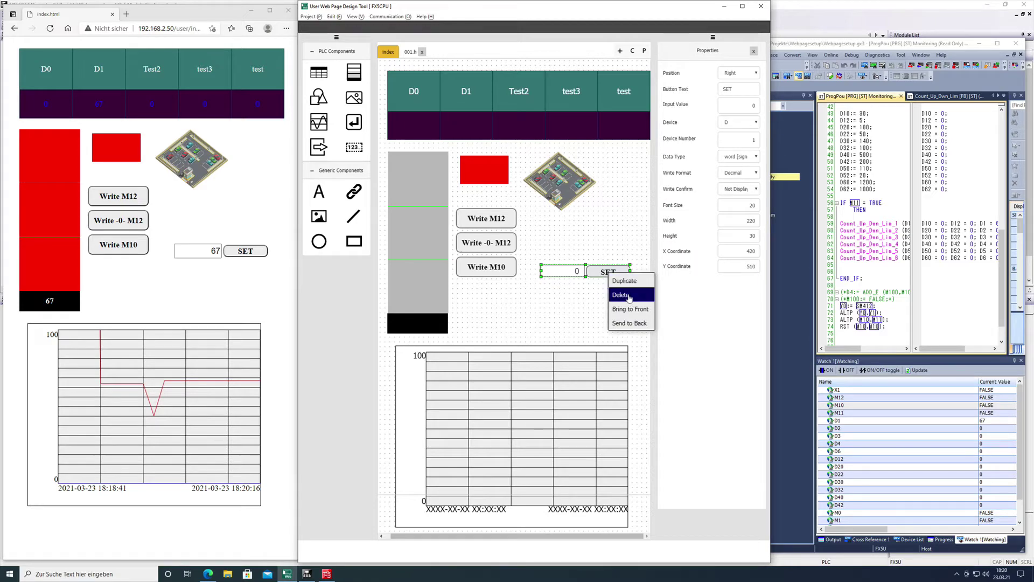
pyautogui.click(627, 294)
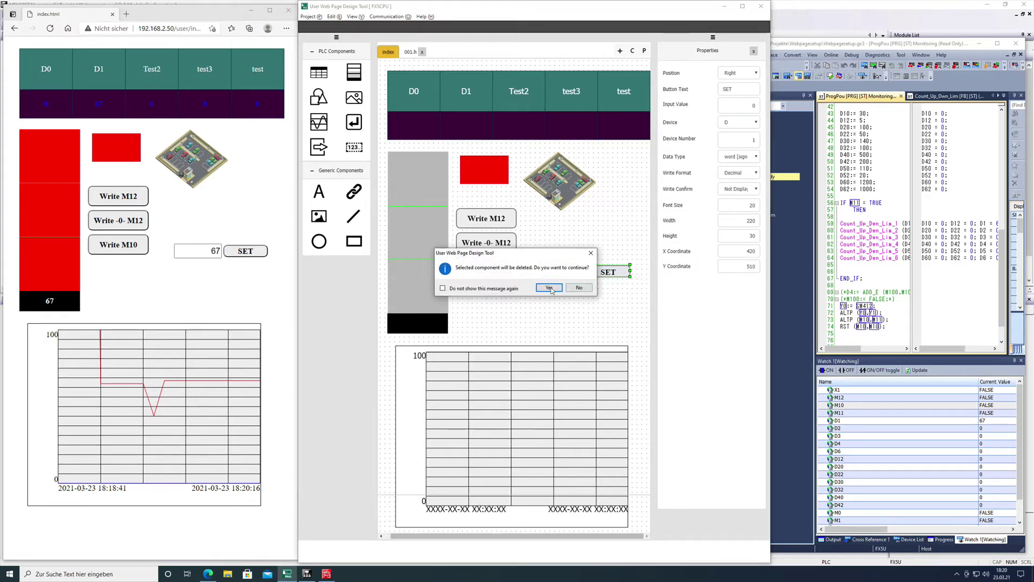
pyautogui.click(549, 287)
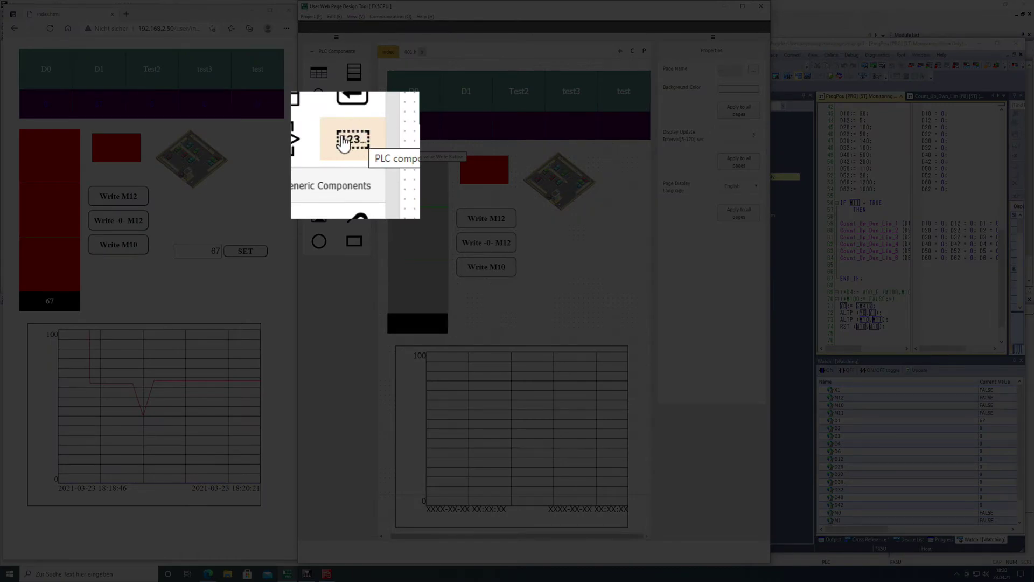
pyautogui.moveTo(354, 147); pyautogui.dragTo(568, 275)
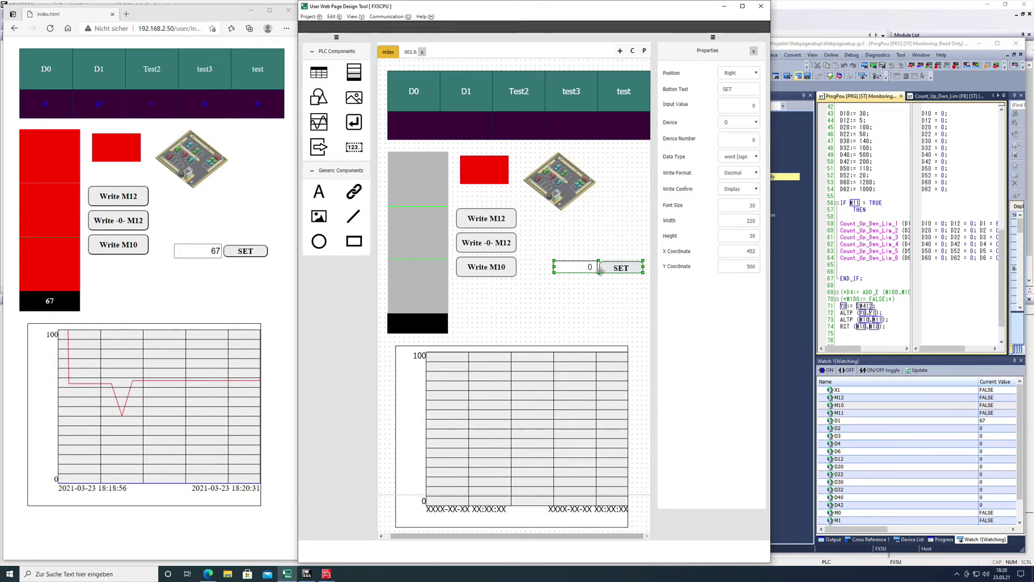
# Move the new input to X 390, Y 460, size it 240×70, and label its button 'Set D1'
pyautogui.moveTo(595, 266); pyautogui.dragTo(625, 278)
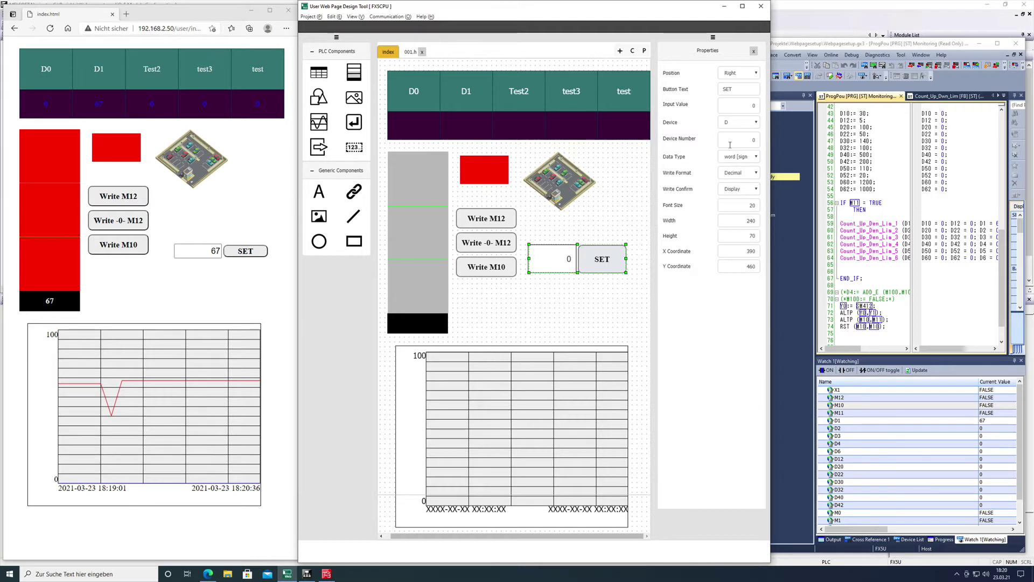
pyautogui.moveTo(729, 90); pyautogui.dragTo(721, 91)
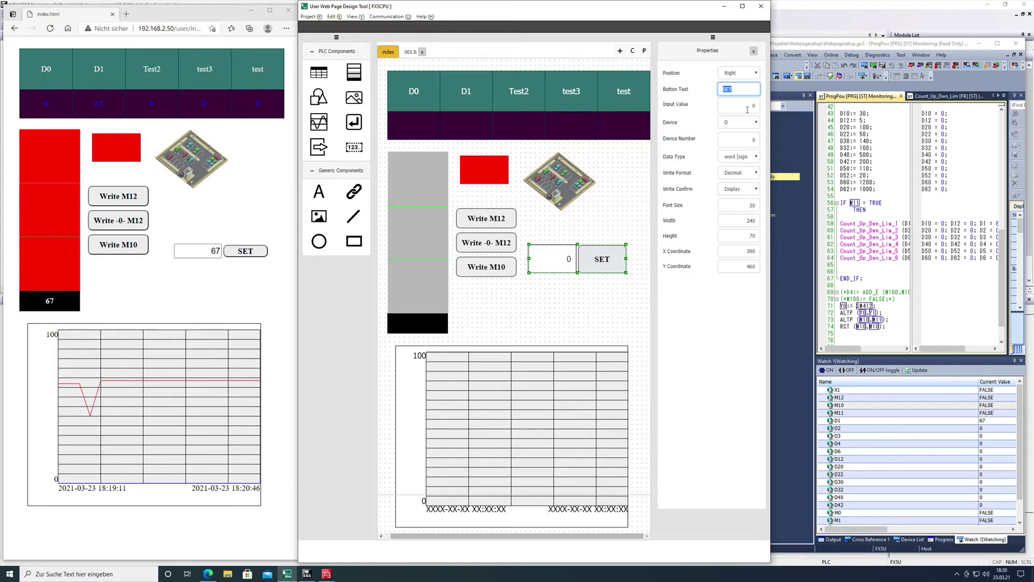
pyautogui.write('Set D')
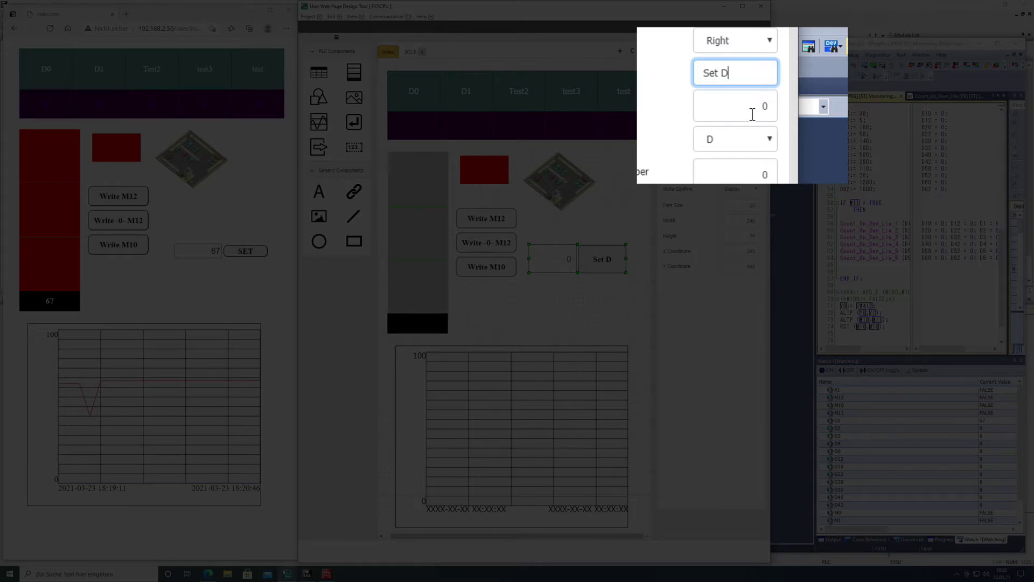
pyautogui.write('1')
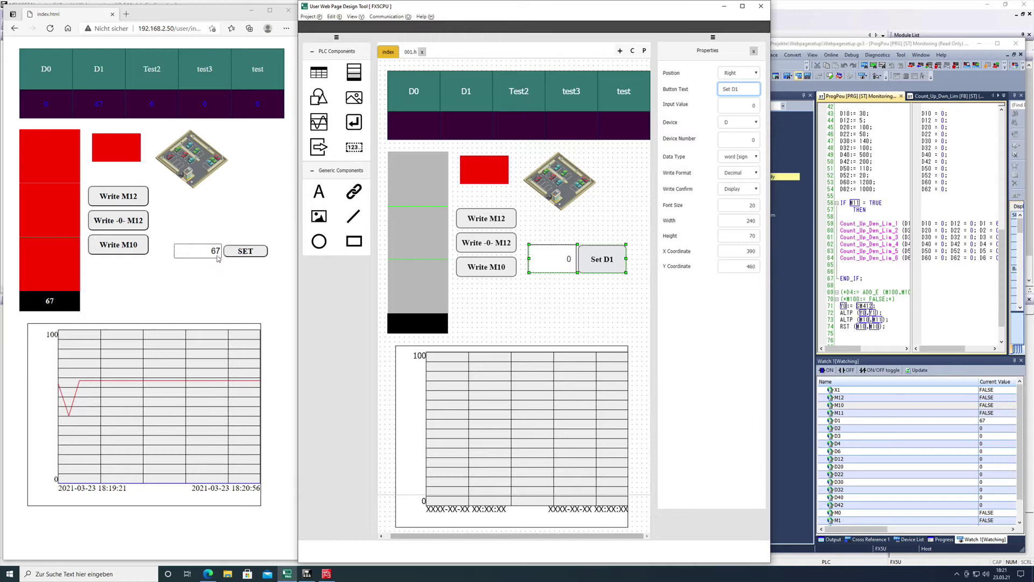
# Set the input's device number to 1, keeping word [signed] data type and Decimal write format
pyautogui.doubleClick(752, 140)
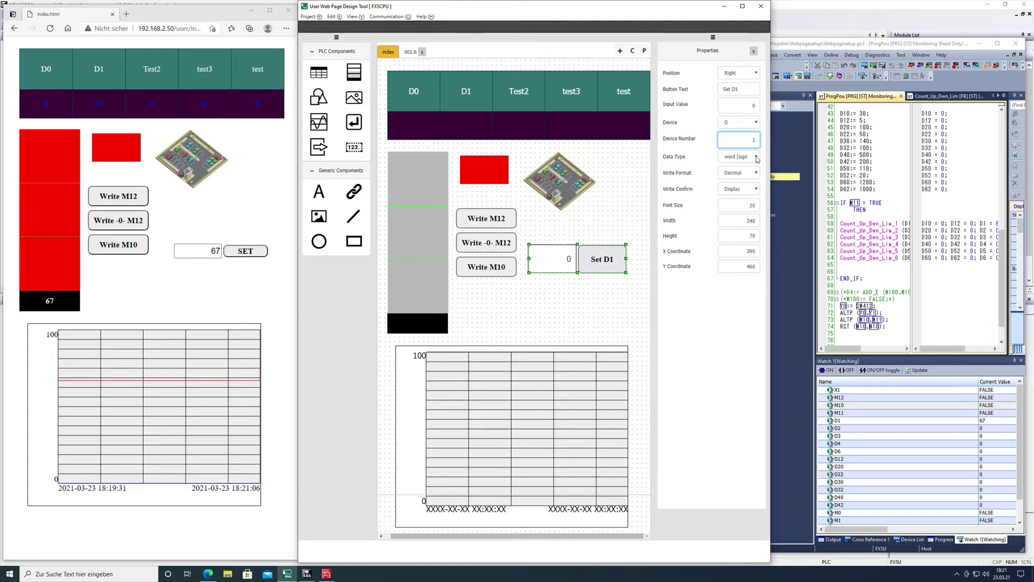
pyautogui.click(756, 156)
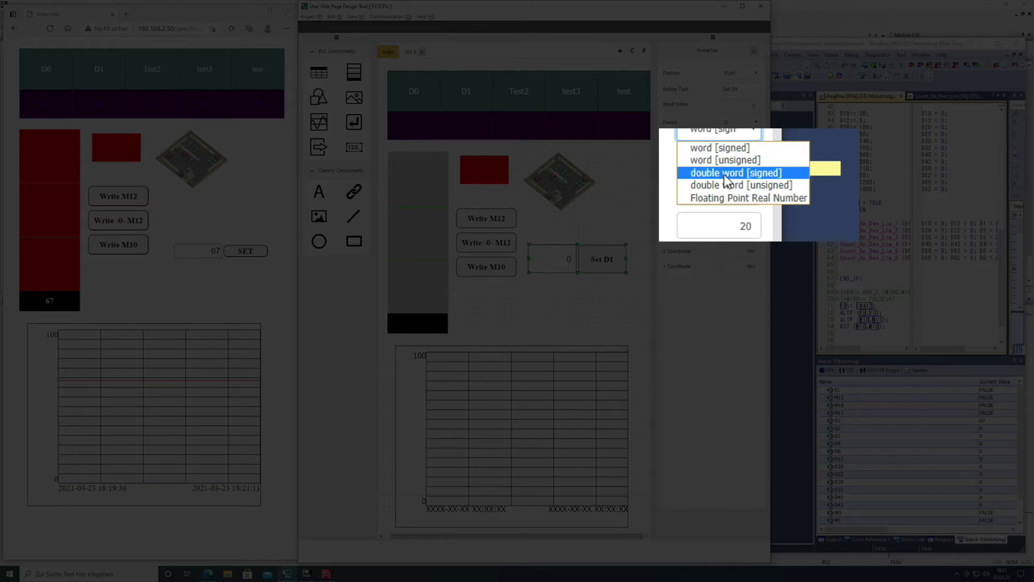
pyautogui.click(711, 302)
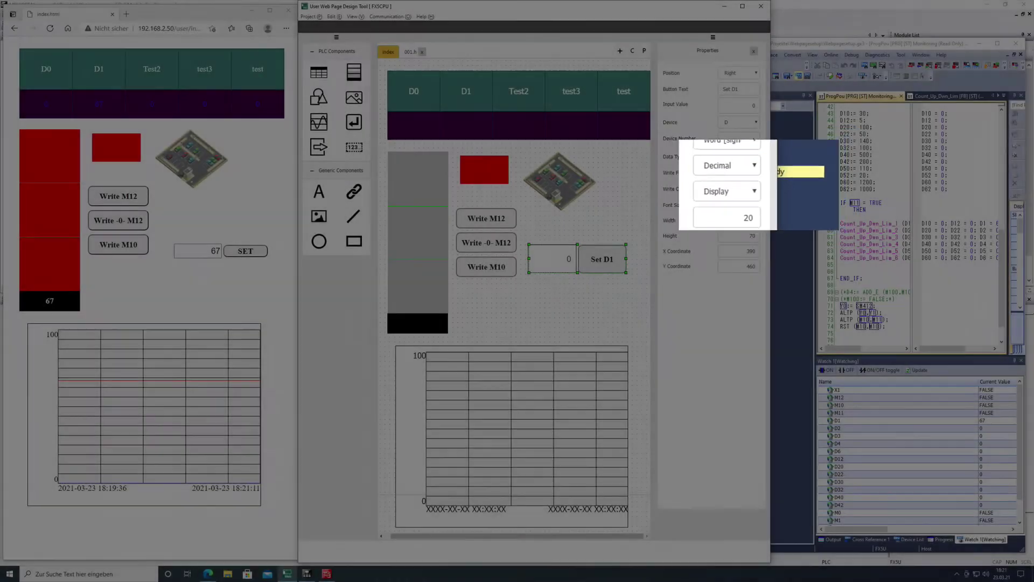
pyautogui.click(755, 173)
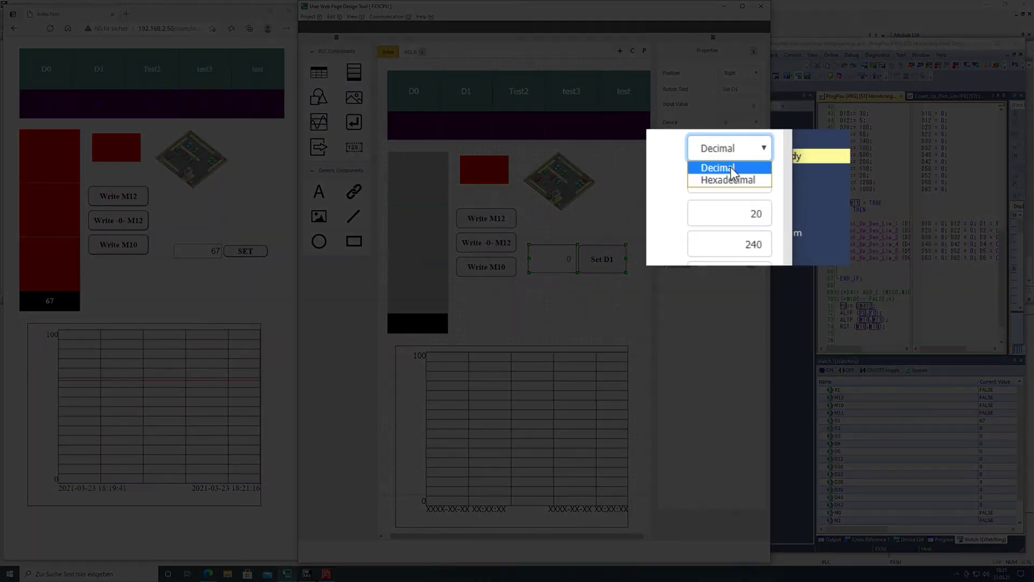
pyautogui.click(730, 167)
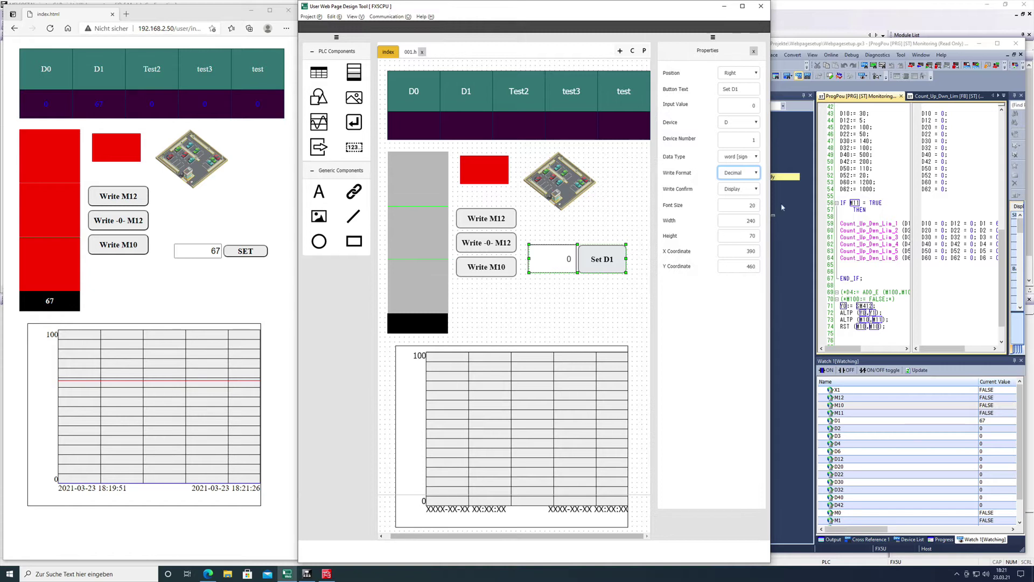
# Change the Set D1 input's font size to 18
pyautogui.doubleClick(746, 205)
pyautogui.write('10')
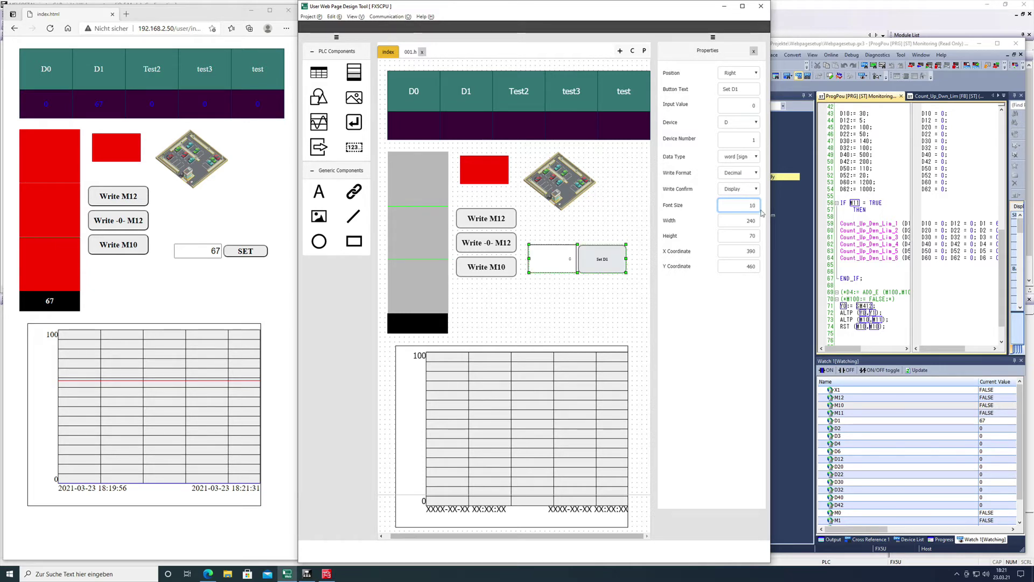
pyautogui.write('0')
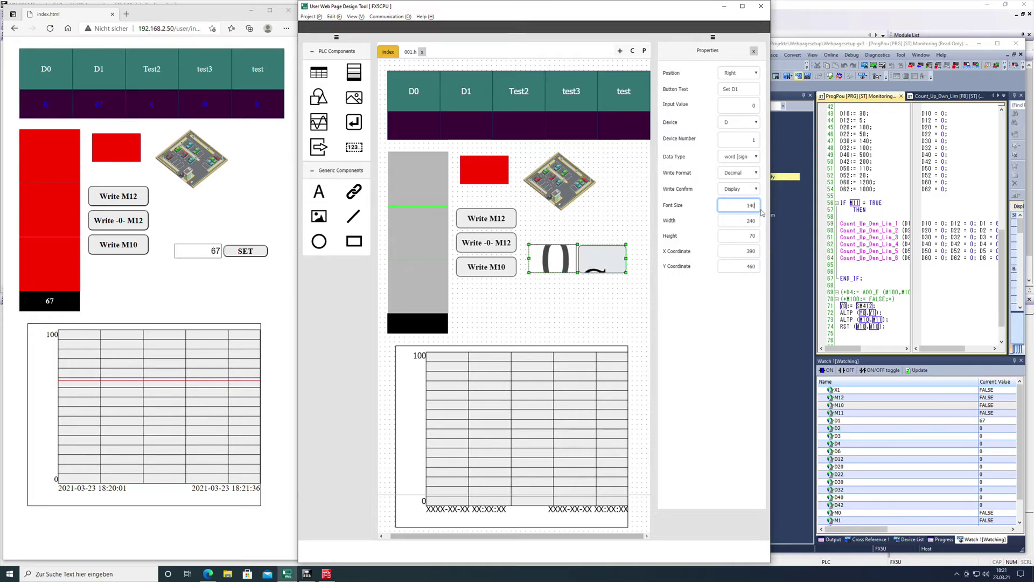
pyautogui.press('BackSpace')
pyautogui.press('BackSpace')
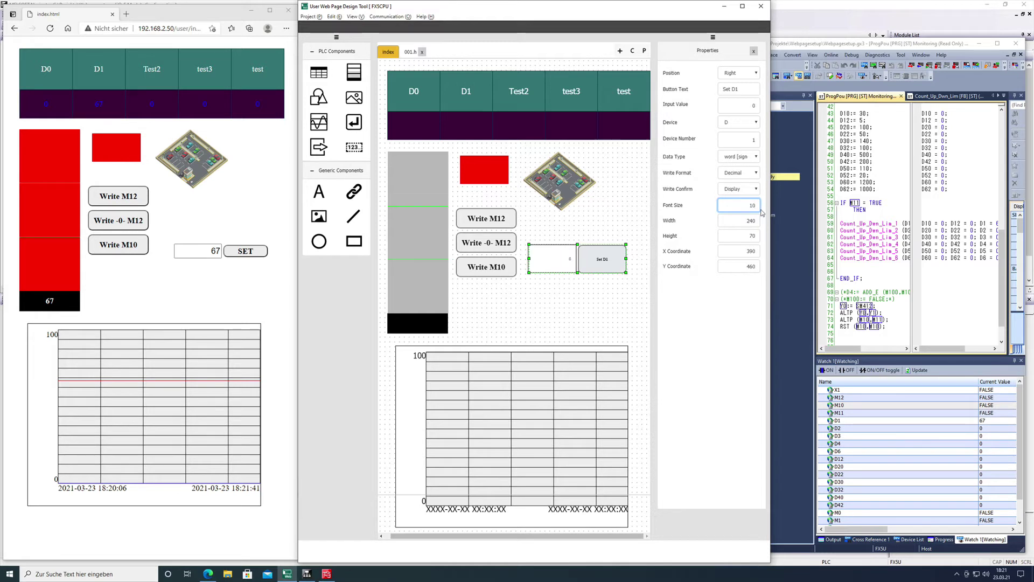
pyautogui.press('BackSpace')
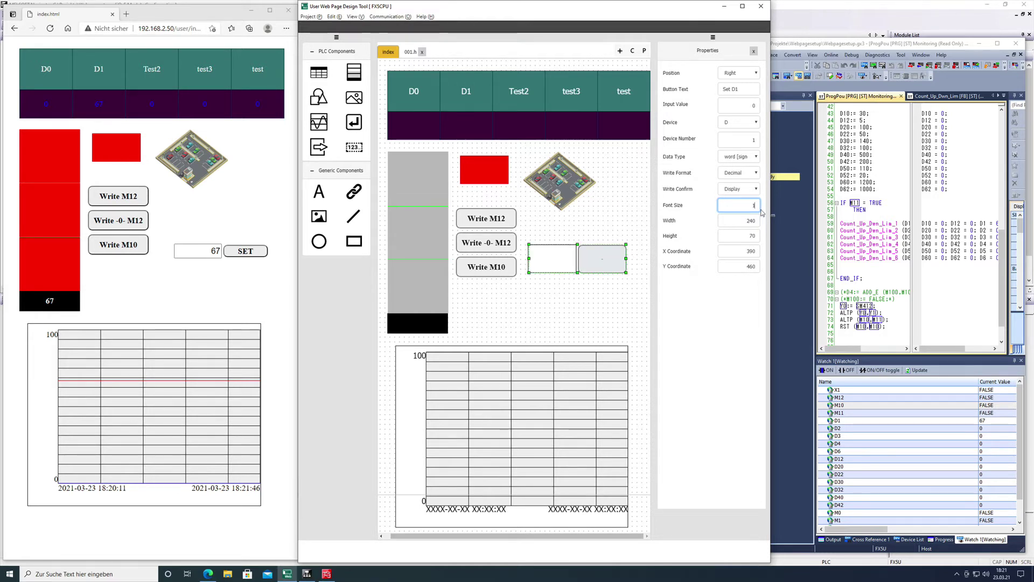
pyautogui.write('8')
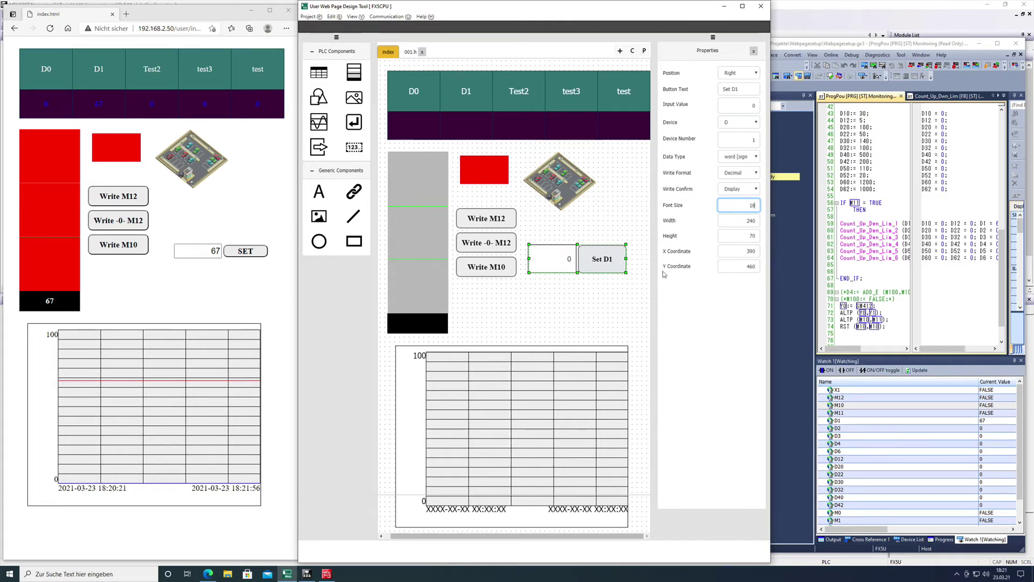
pyautogui.click(607, 270)
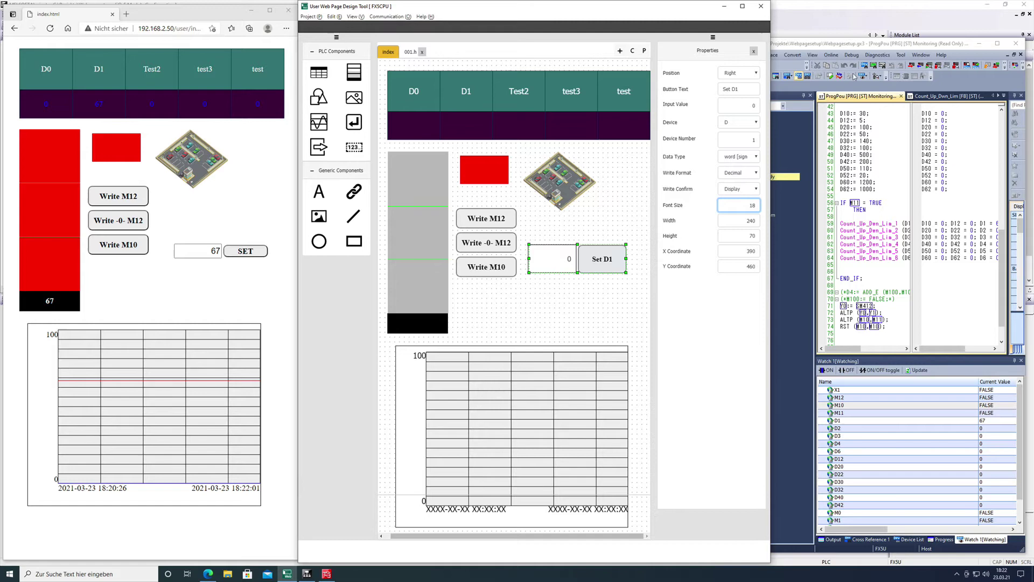
# Bring up Remote Operation in GX Works3 with STOP chosen for the CPU
pyautogui.click(831, 55)
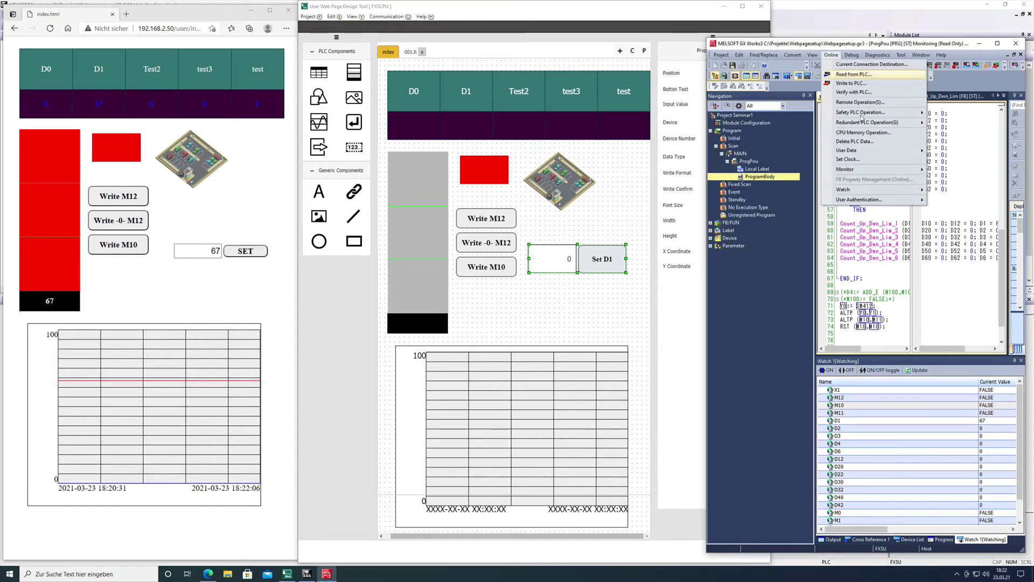
pyautogui.press('Escape')
pyautogui.press('Escape')
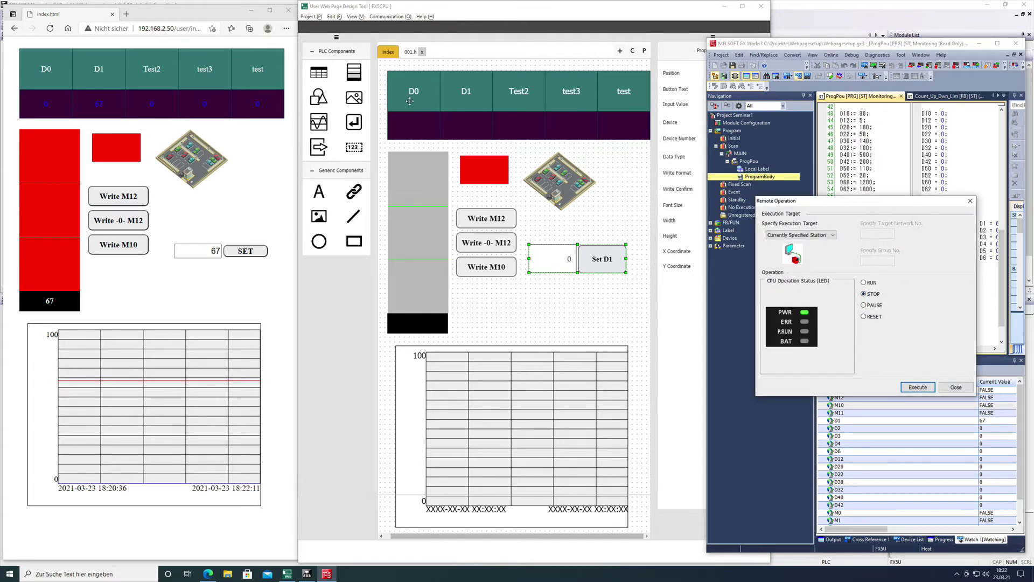
# Write the web page files to the PLC with File Write, accepting the write settings
pyautogui.click(390, 16)
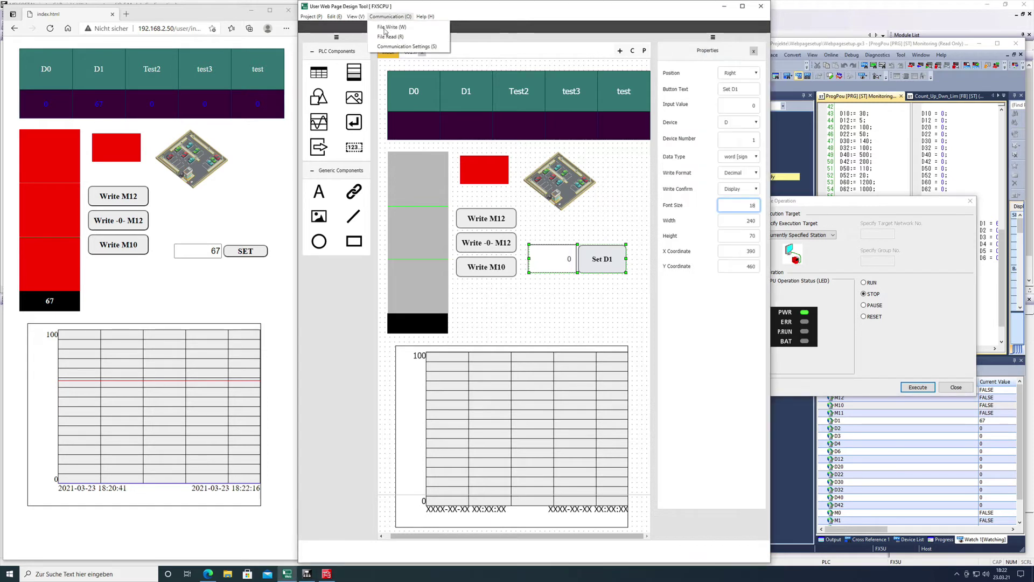
pyautogui.click(385, 28)
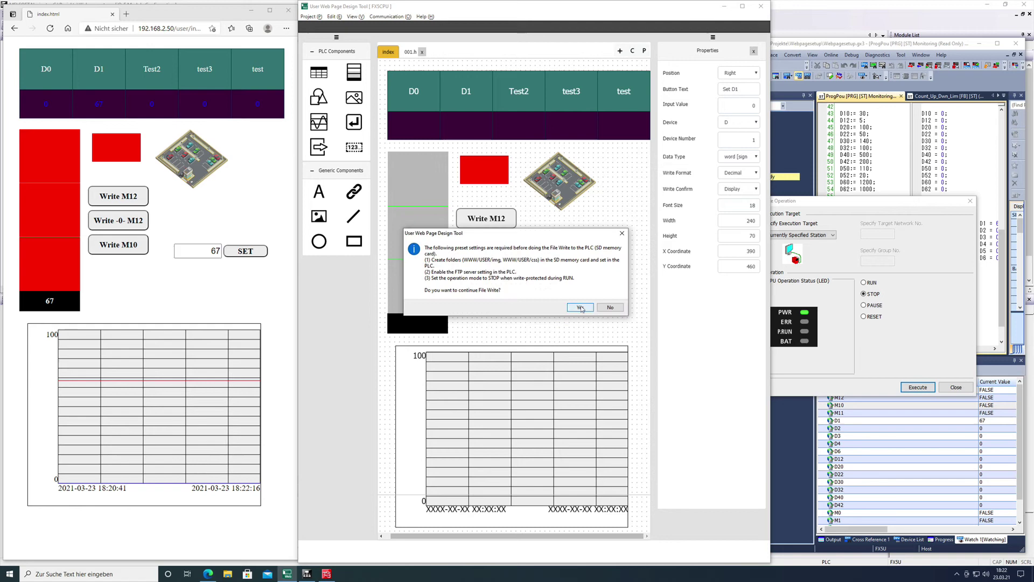
pyautogui.click(584, 308)
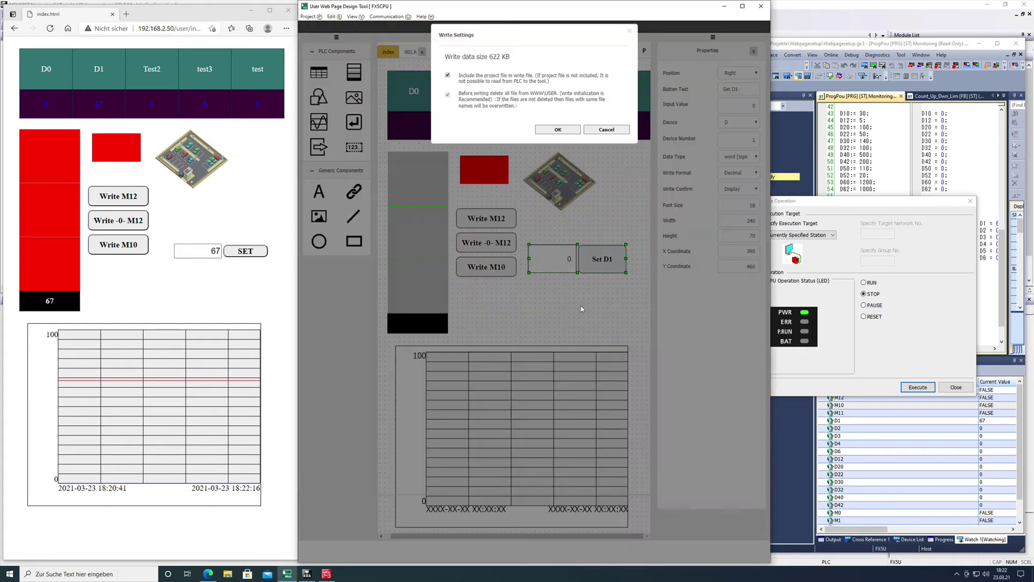
pyautogui.click(560, 130)
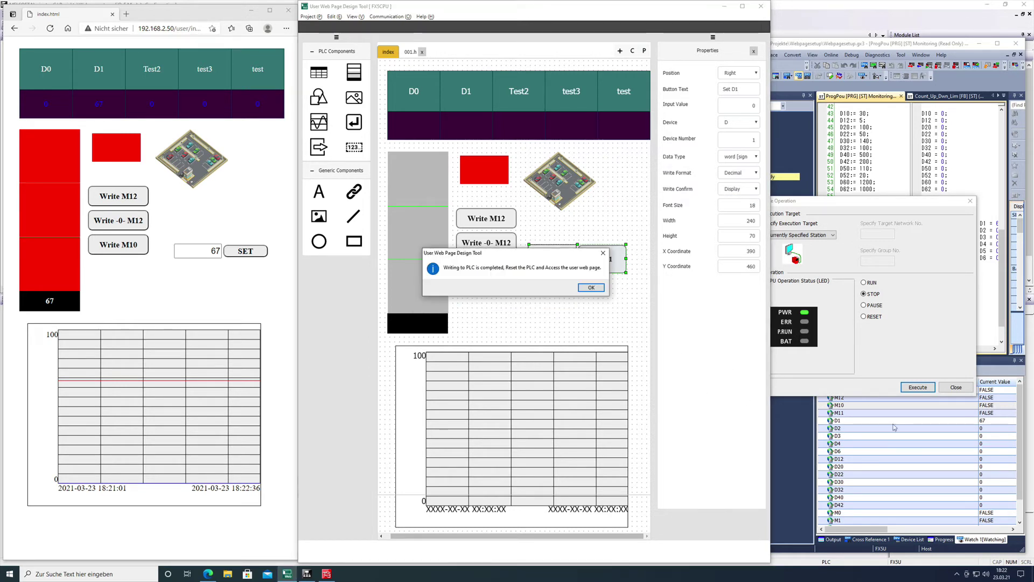
# Switch the PLC back to RUN and reload the user web page in the browser
pyautogui.click(865, 282)
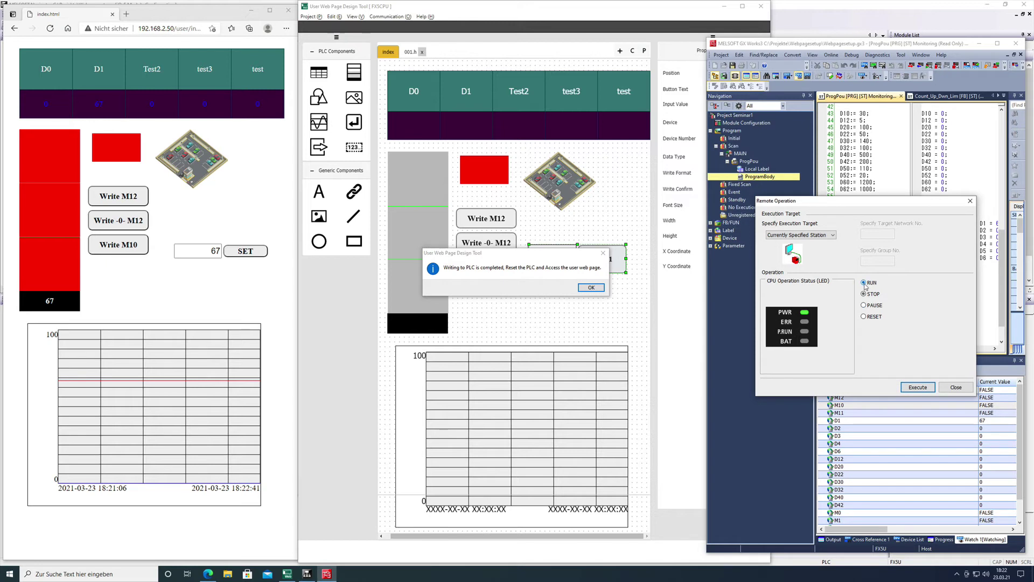
pyautogui.click(921, 388)
pyautogui.click(877, 320)
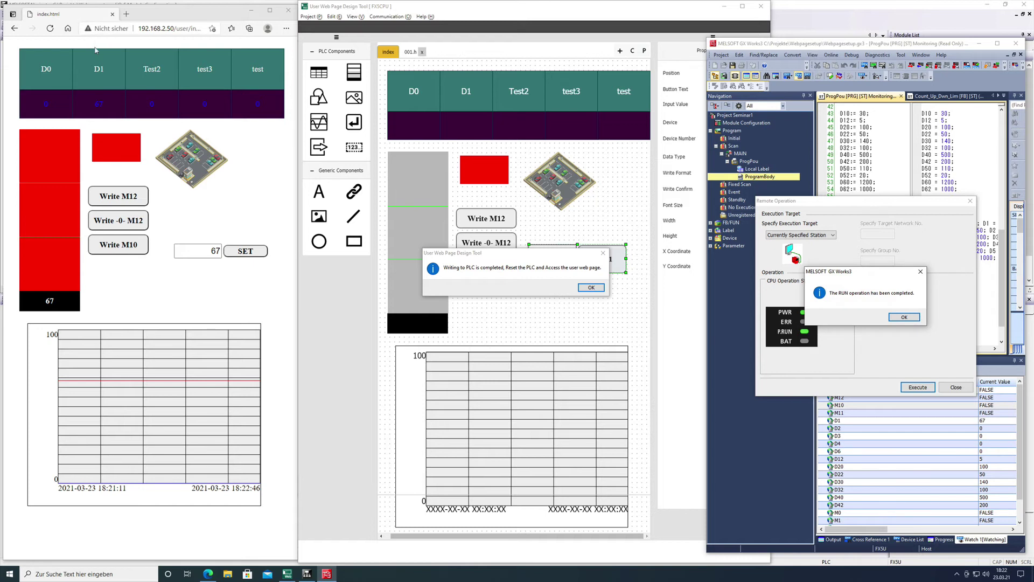
pyautogui.click(84, 22)
pyautogui.click(50, 28)
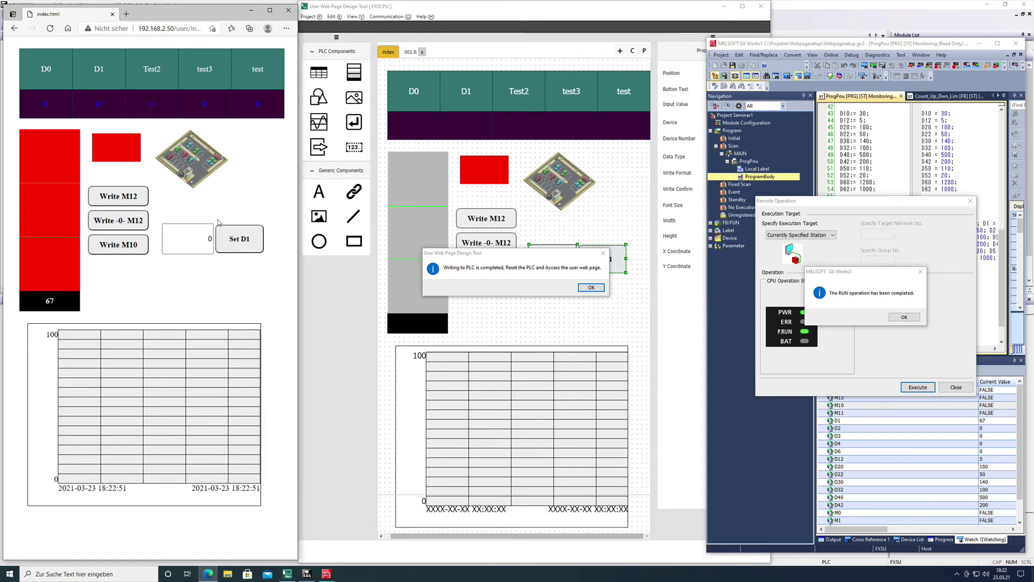
# Write 10 to D1 from the new Set D1 input field and confirm
pyautogui.doubleClick(202, 238)
pyautogui.click(240, 240)
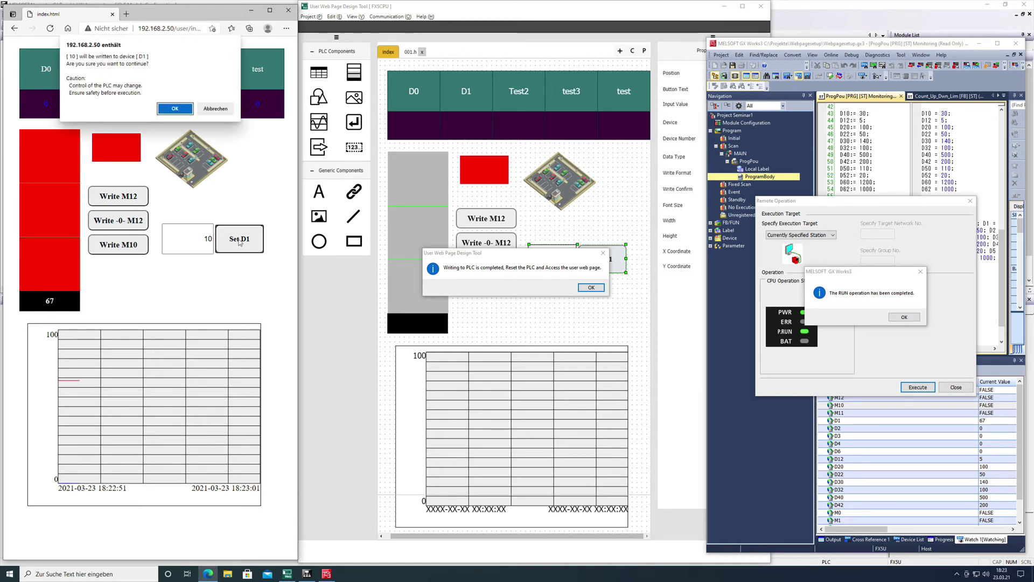
pyautogui.click(175, 110)
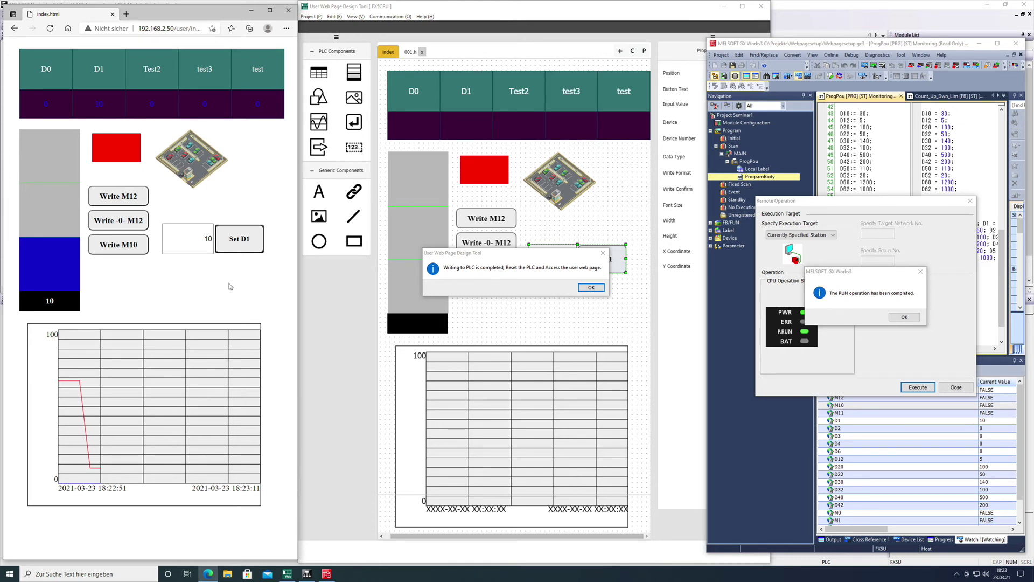
# Dismiss the completion message and turn on M10 from the web page
pyautogui.click(594, 289)
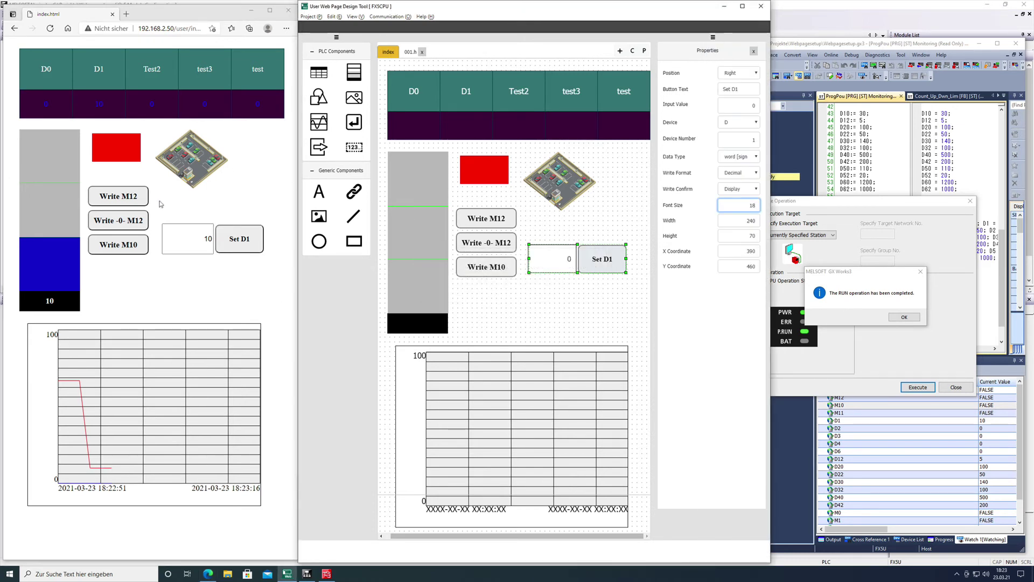
pyautogui.click(116, 247)
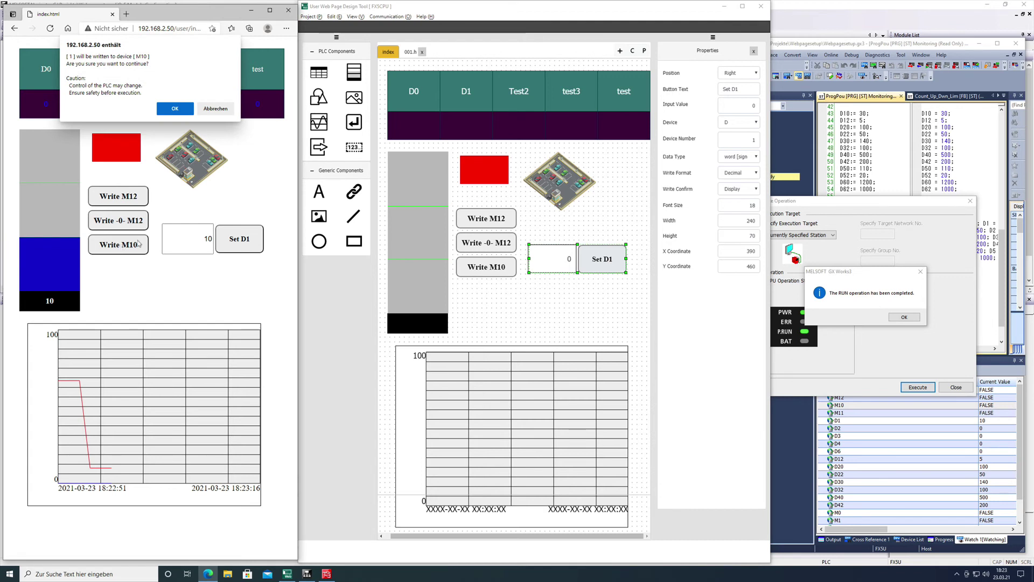
pyautogui.click(174, 111)
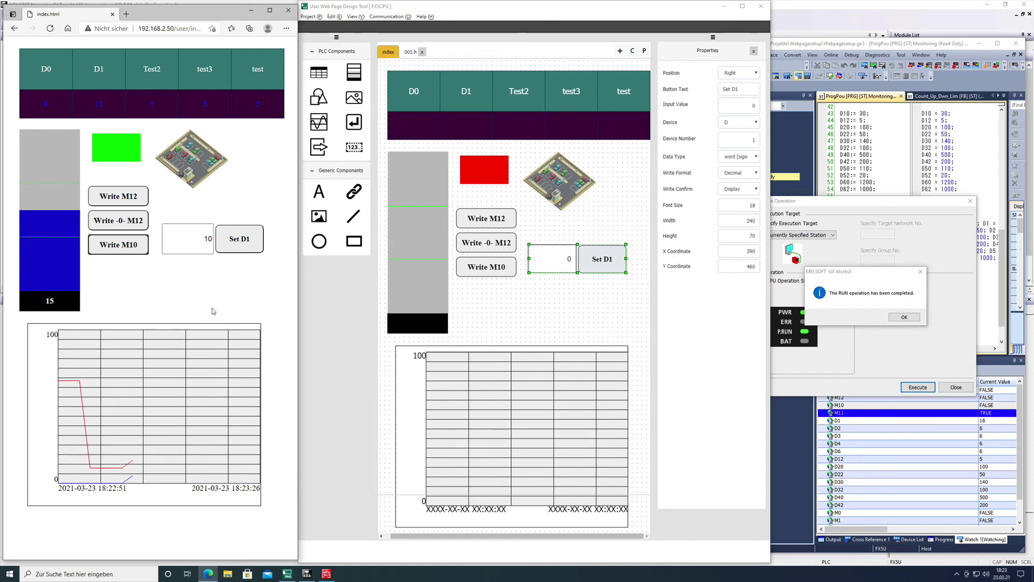
# Write 10 to D1 again with the Set D1 button and confirm
pyautogui.click(208, 240)
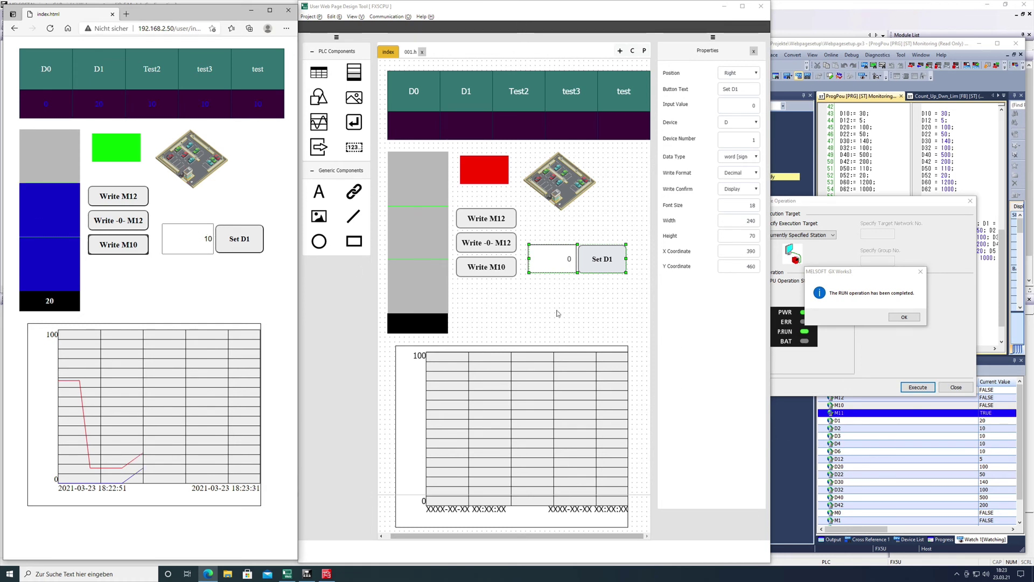
pyautogui.click(241, 241)
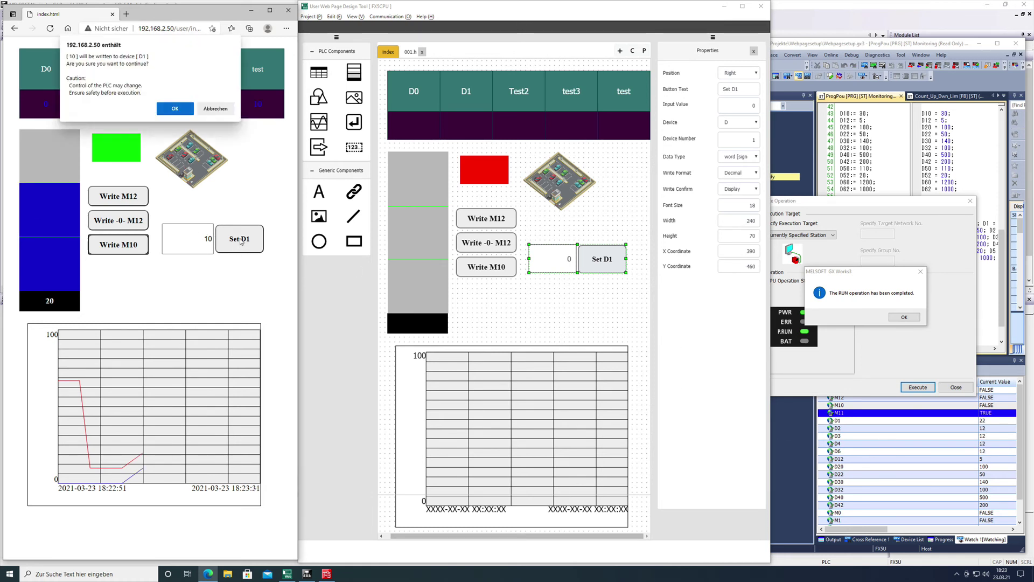
pyautogui.click(174, 110)
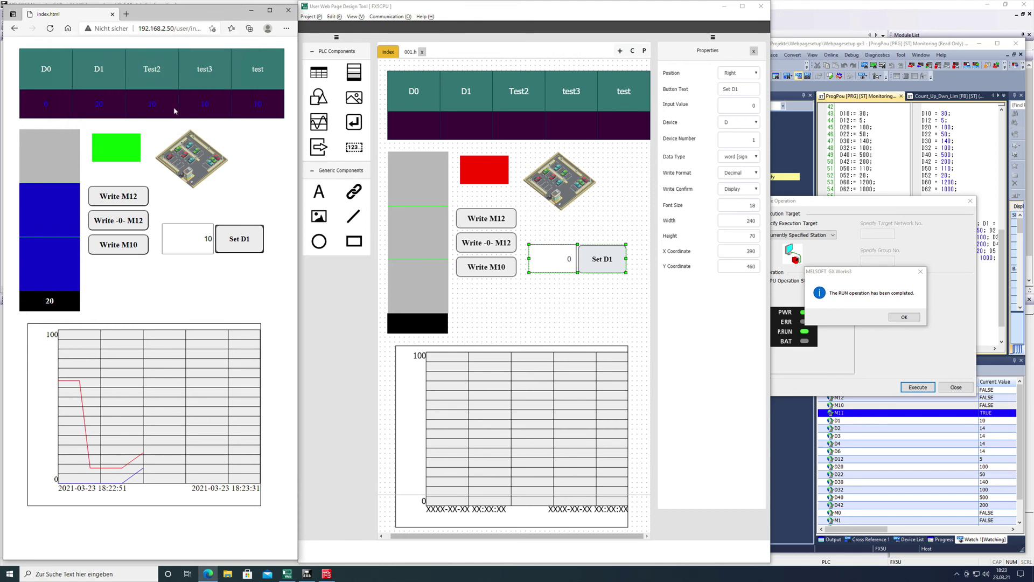